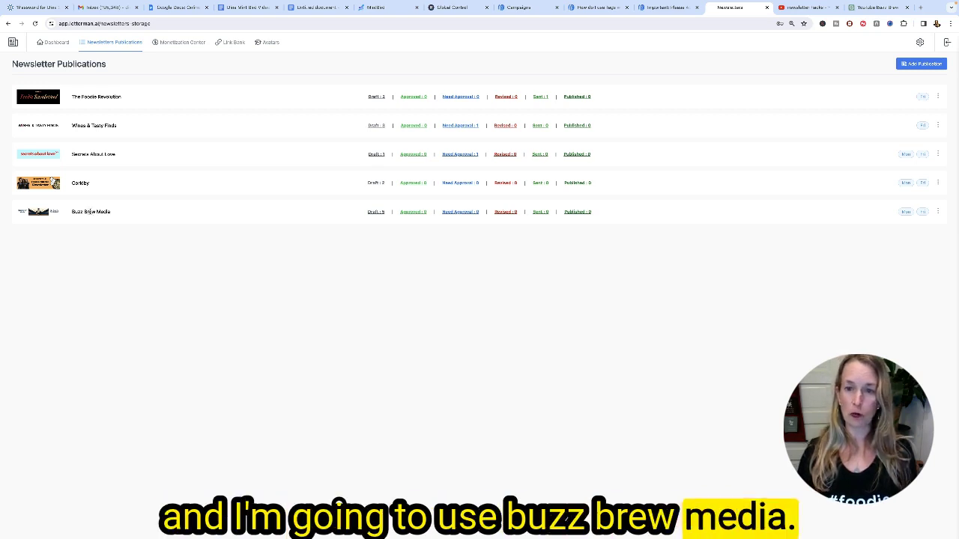
Step: Create a new Buzz Brew Media newsletter and show the Special Blocks list
{"action": "left_click", "coordinate": [938, 213]}
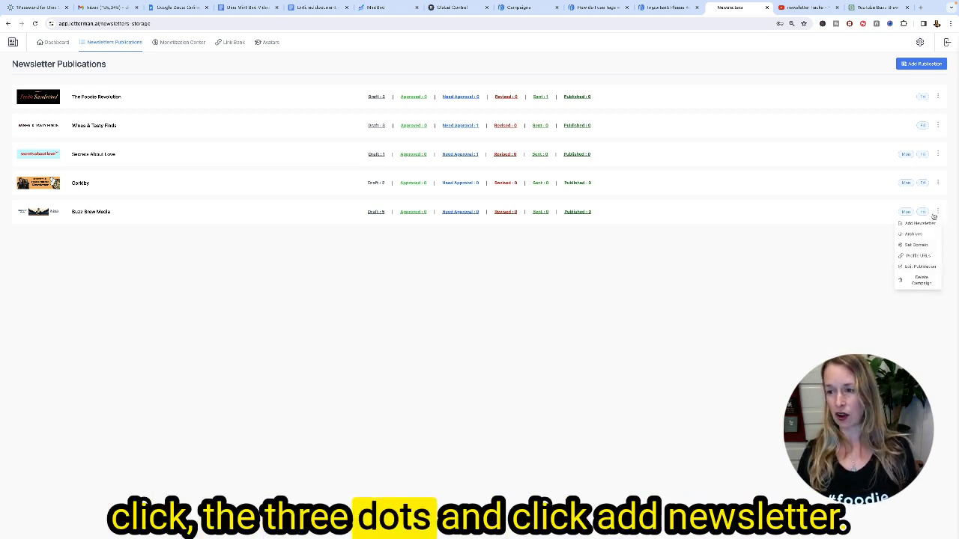
{"action": "left_click", "coordinate": [922, 225]}
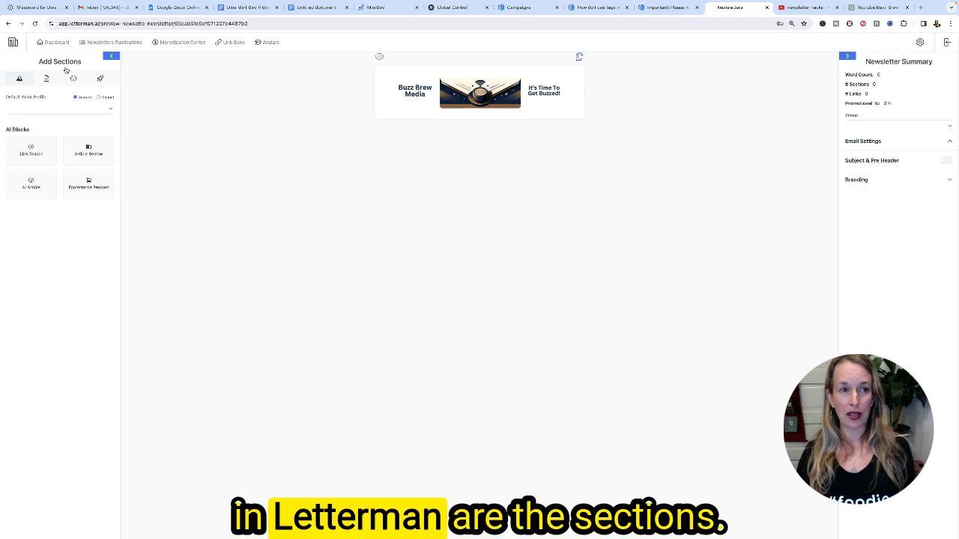
{"action": "left_click", "coordinate": [74, 80]}
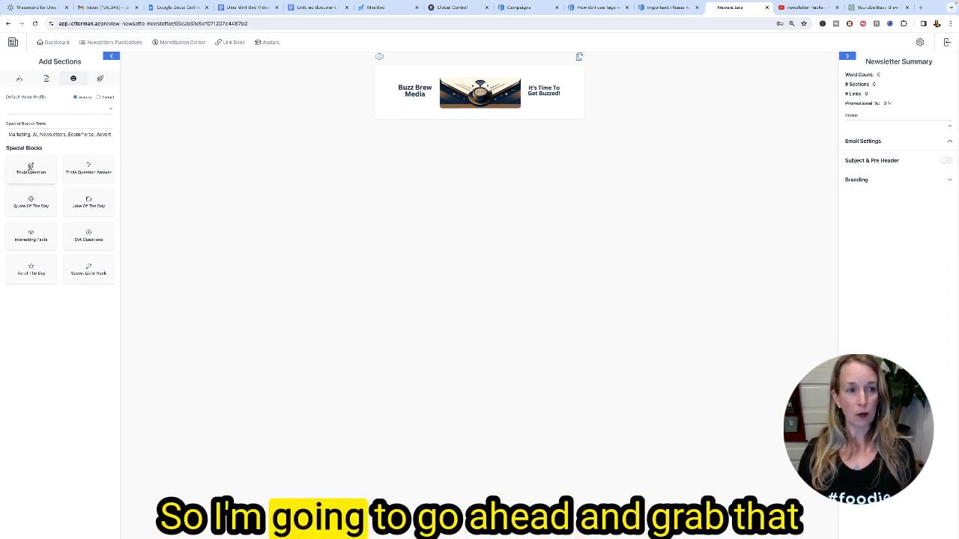
Step: Place a market segmentation Trivia Question block directly under the Buzz Brew Media header banner
{"action": "left_click_drag", "start_coordinate": [31, 170], "coordinate": [479, 125]}
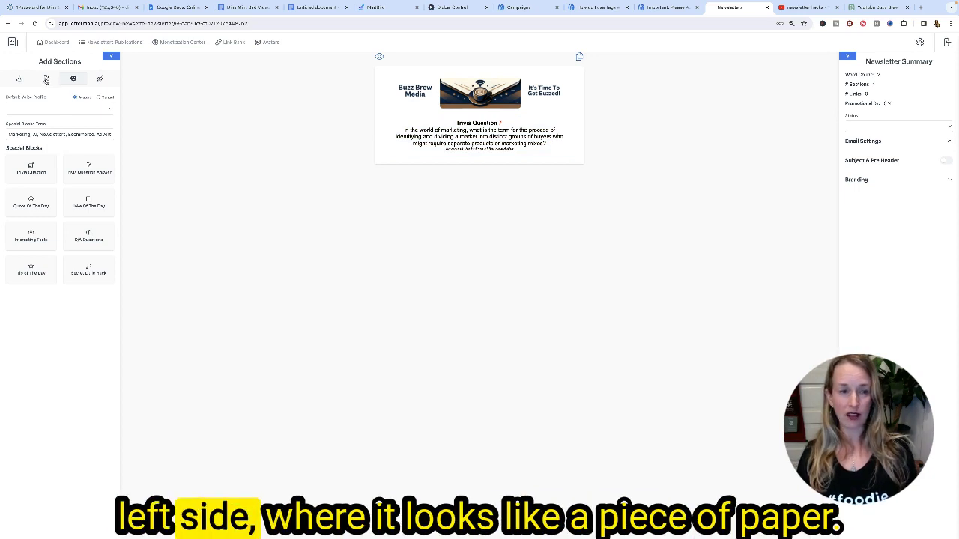
Step: Add an empty Video block from Content Defaults beneath the trivia question
{"action": "left_click", "coordinate": [47, 79]}
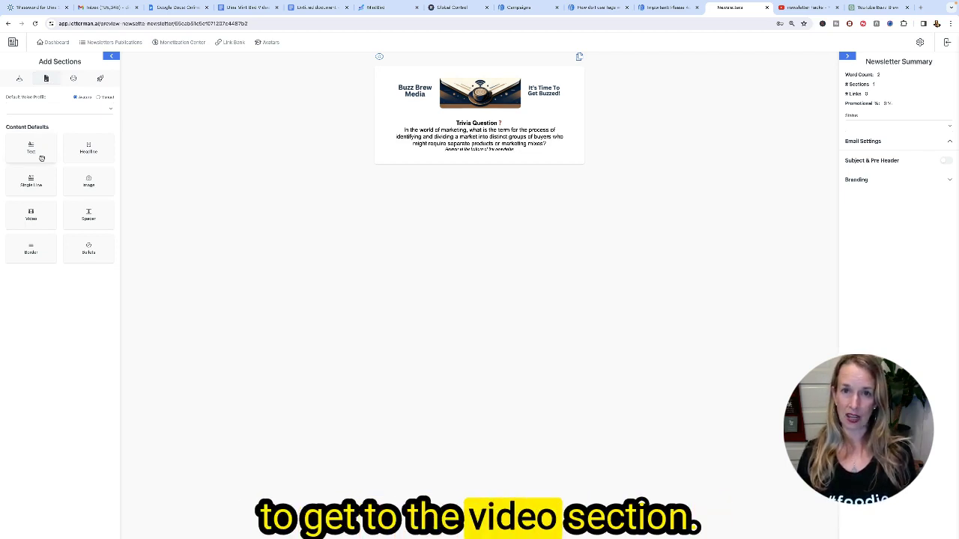
{"action": "left_click_drag", "start_coordinate": [30, 216], "coordinate": [245, 177]}
{"action": "left_click_drag", "start_coordinate": [308, 179], "coordinate": [471, 171]}
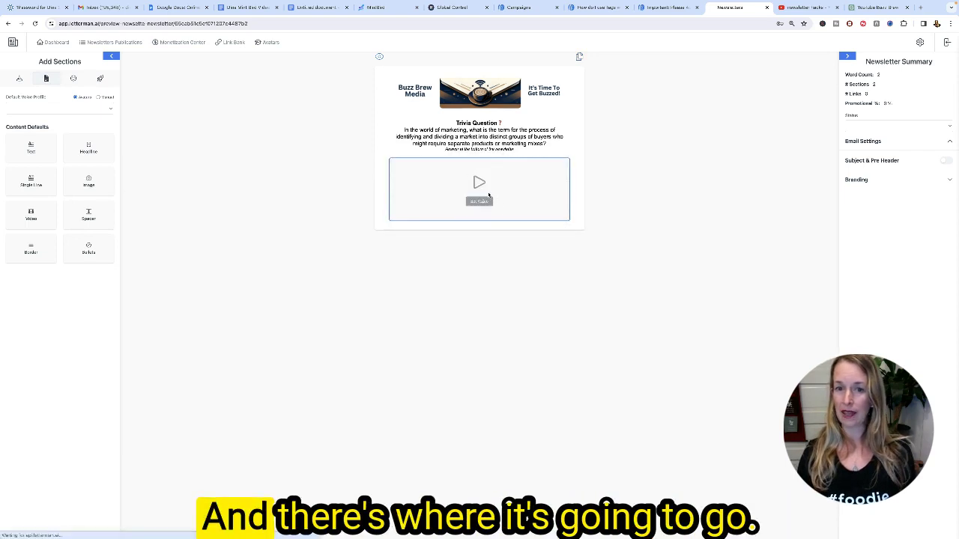
{"action": "left_click", "coordinate": [809, 7]}
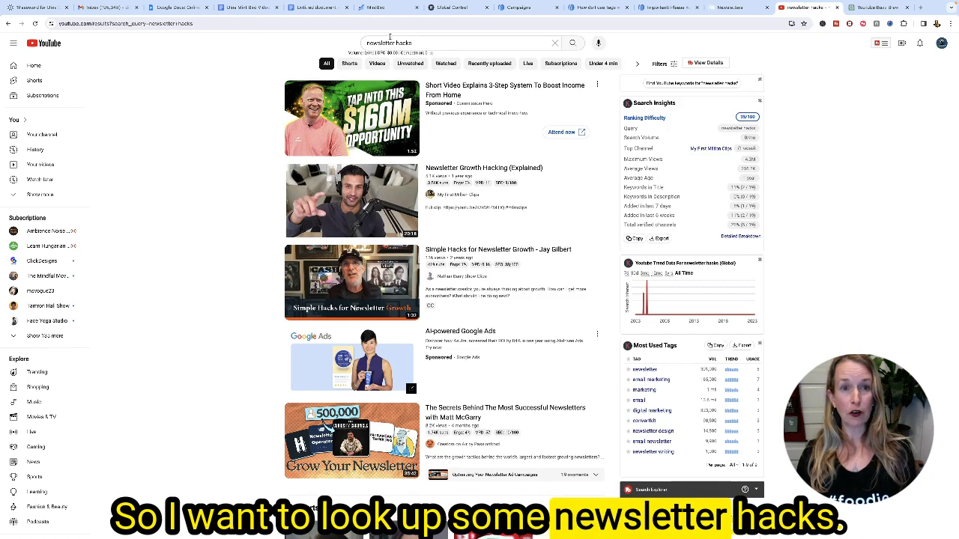
Step: Scroll through the 'newsletter hacks' YouTube search results to find the target video
{"action": "left_click", "coordinate": [429, 43]}
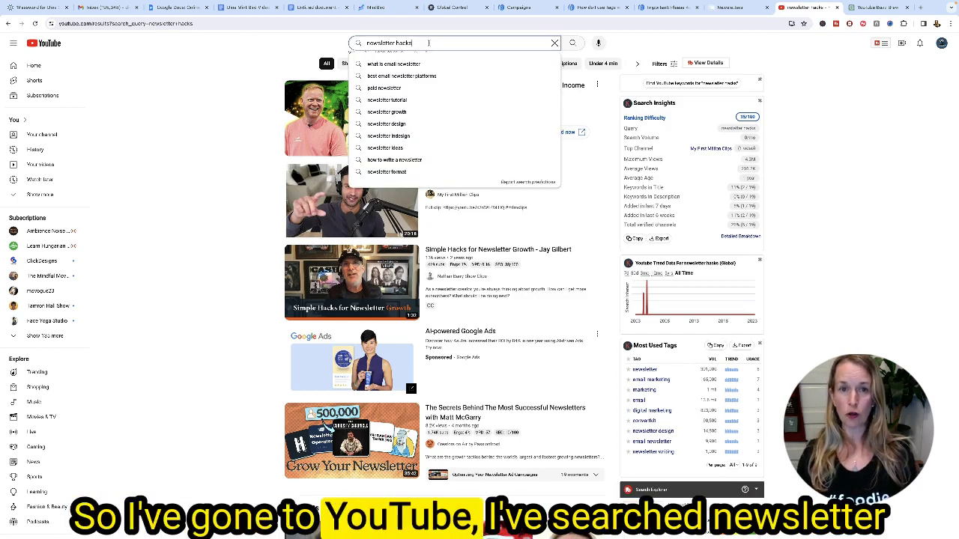
{"action": "left_click", "coordinate": [236, 283]}
{"action": "scroll", "coordinate": [396, 321], "scroll_direction": "down", "scroll_amount": 3}
{"action": "scroll", "coordinate": [395, 321], "scroll_direction": "down", "scroll_amount": 12}
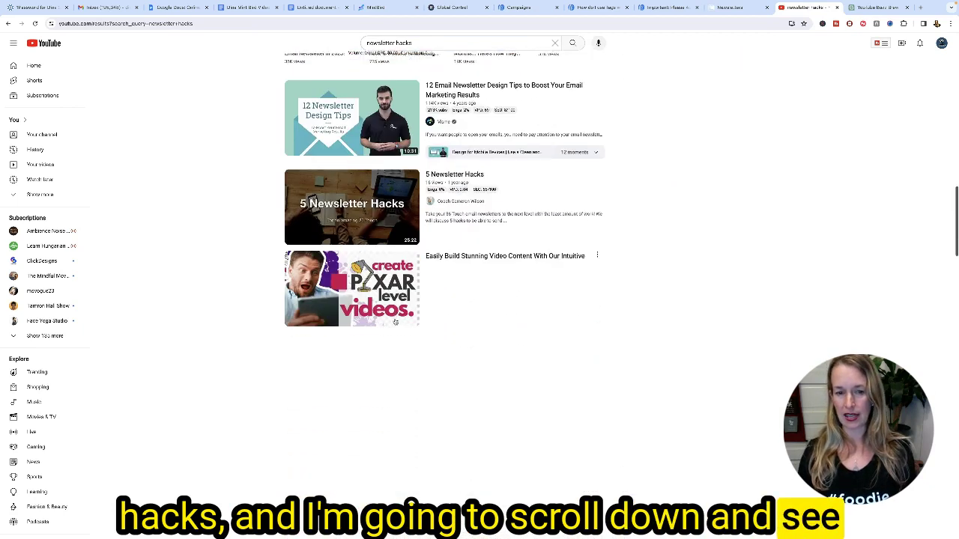
{"action": "scroll", "coordinate": [395, 322], "scroll_direction": "down", "scroll_amount": 5}
{"action": "scroll", "coordinate": [395, 322], "scroll_direction": "down", "scroll_amount": 12}
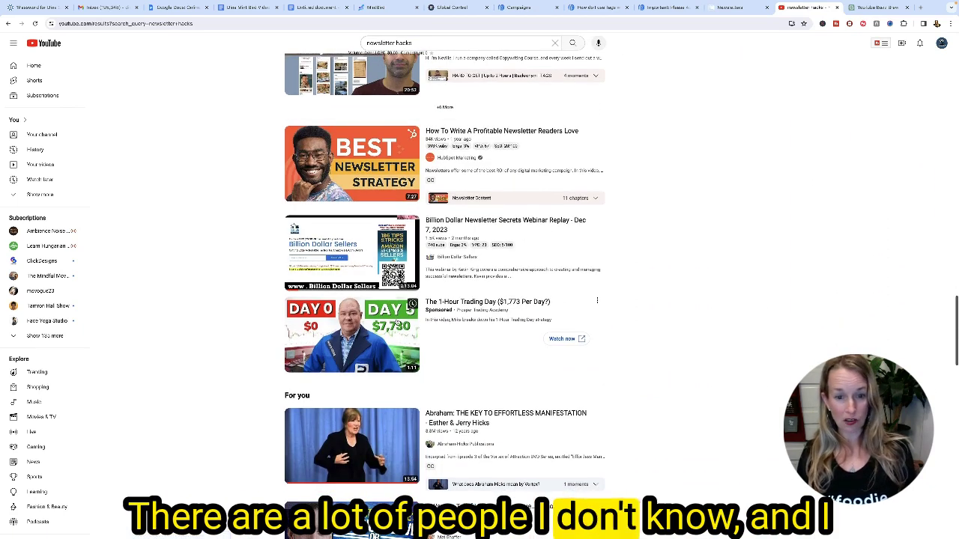
{"action": "scroll", "coordinate": [396, 323], "scroll_direction": "down", "scroll_amount": 2}
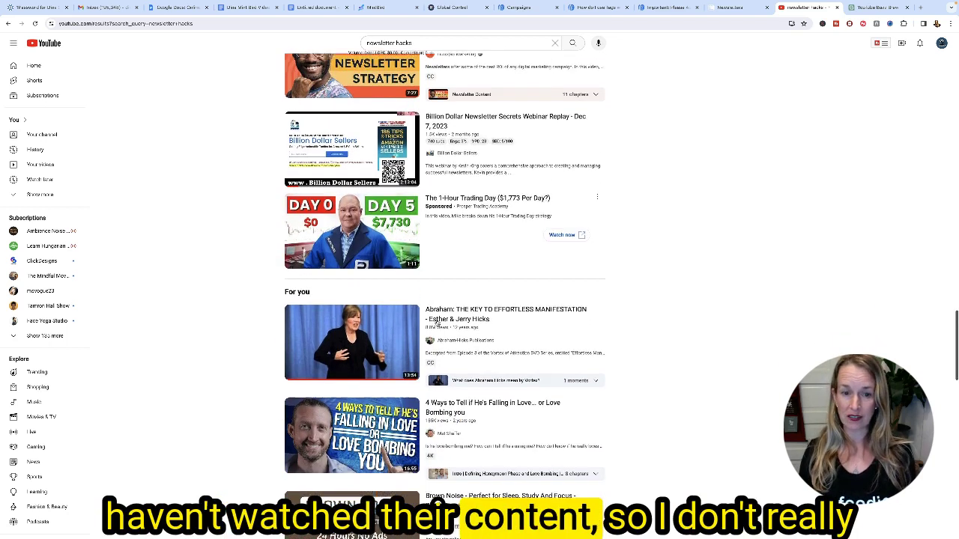
{"action": "scroll", "coordinate": [438, 324], "scroll_direction": "down", "scroll_amount": 2}
{"action": "scroll", "coordinate": [442, 299], "scroll_direction": "down", "scroll_amount": 1}
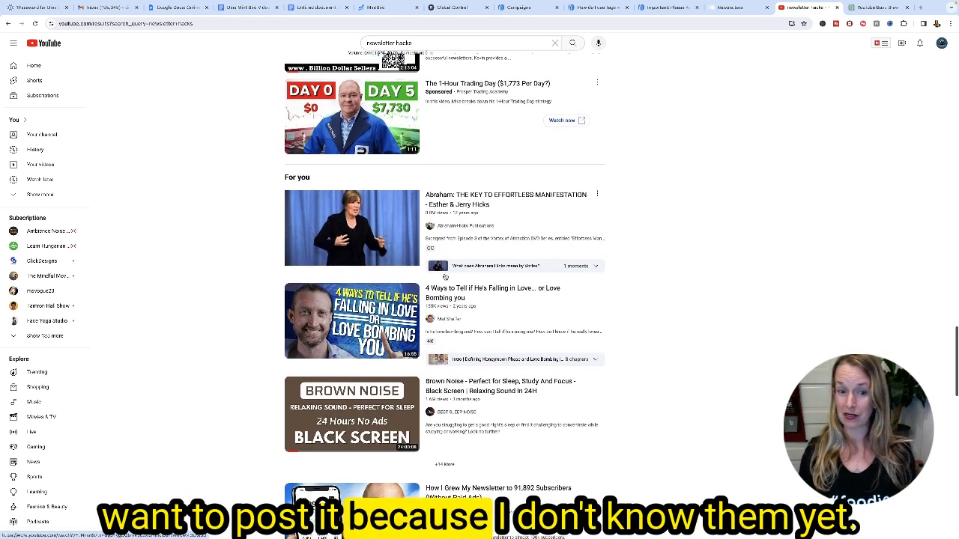
{"action": "scroll", "coordinate": [445, 277], "scroll_direction": "down", "scroll_amount": 4}
Step: Open and pause 'How I Grew My Newsletter to 91,892 Subscribers' and copy its URL
{"action": "mouse_move", "coordinate": [414, 319]}
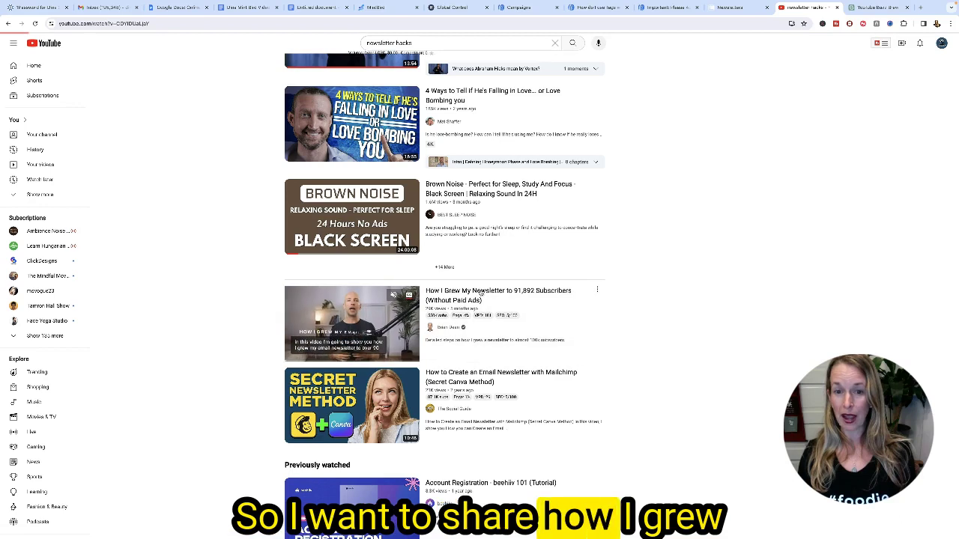
{"action": "left_click", "coordinate": [513, 293]}
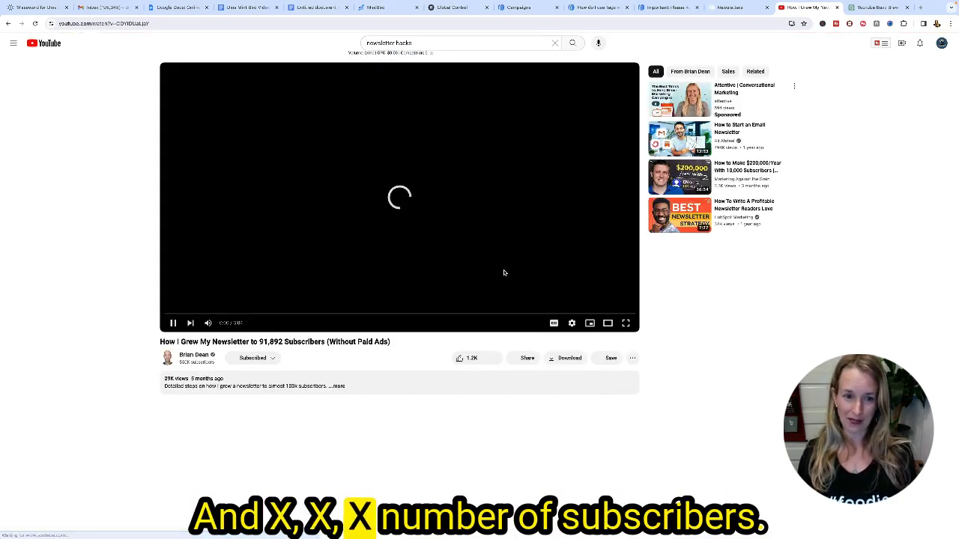
{"action": "left_click", "coordinate": [171, 323]}
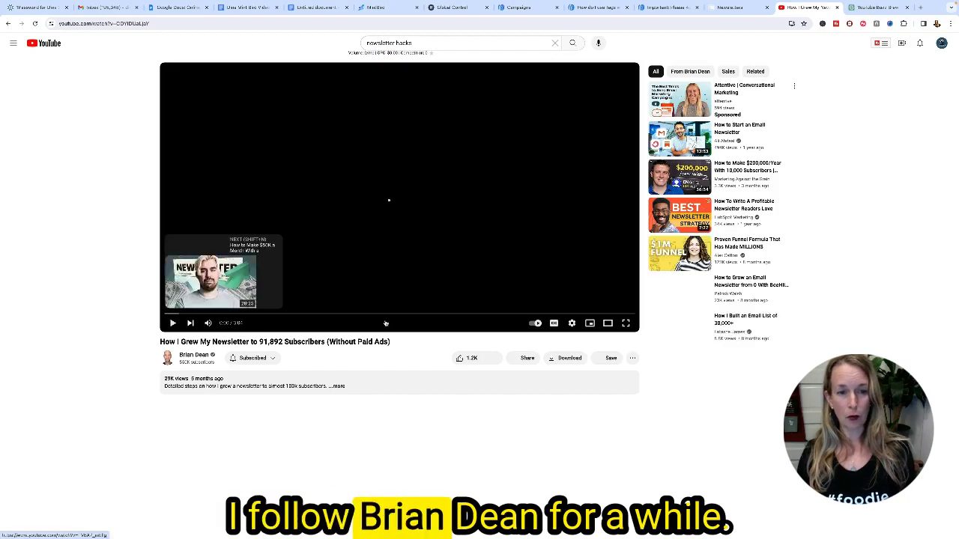
{"action": "left_click", "coordinate": [523, 360]}
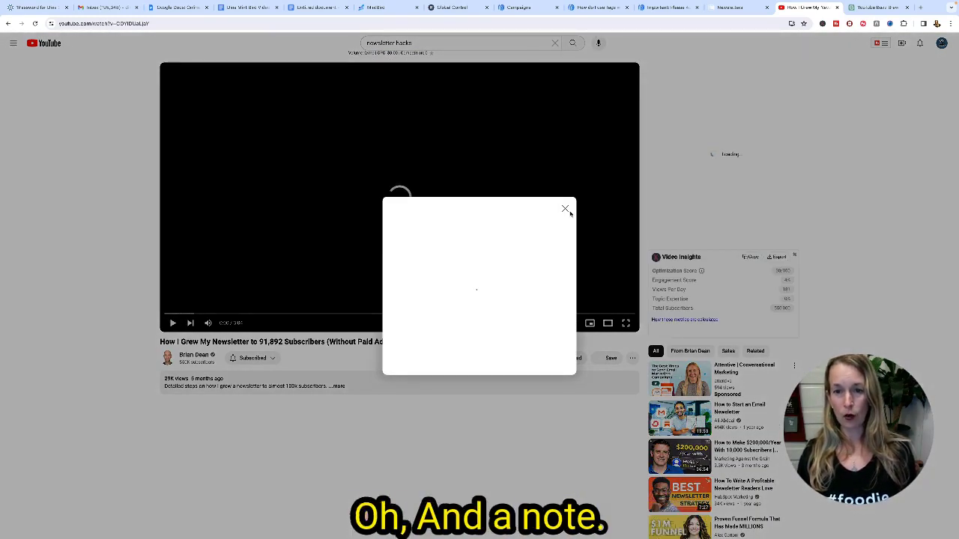
{"action": "left_click", "coordinate": [564, 209]}
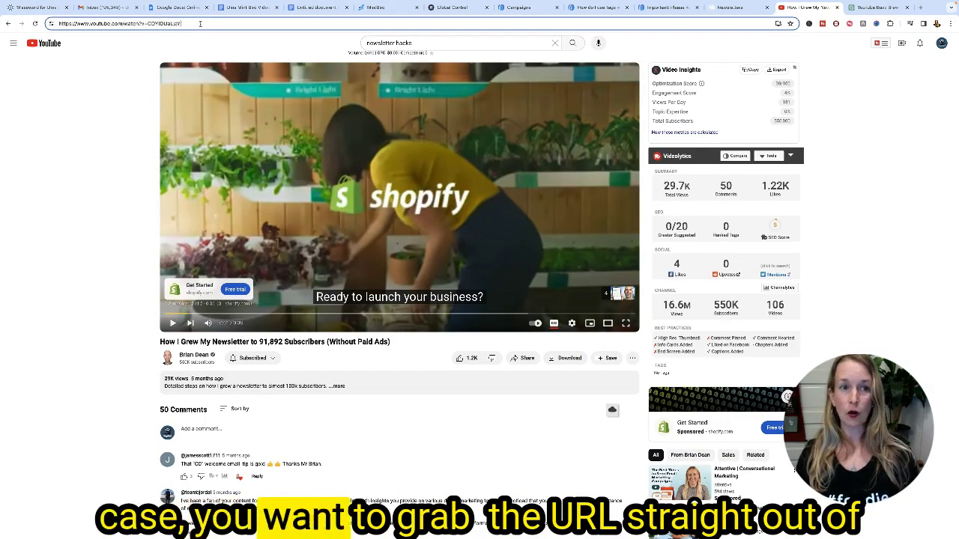
{"action": "left_click", "coordinate": [75, 23]}
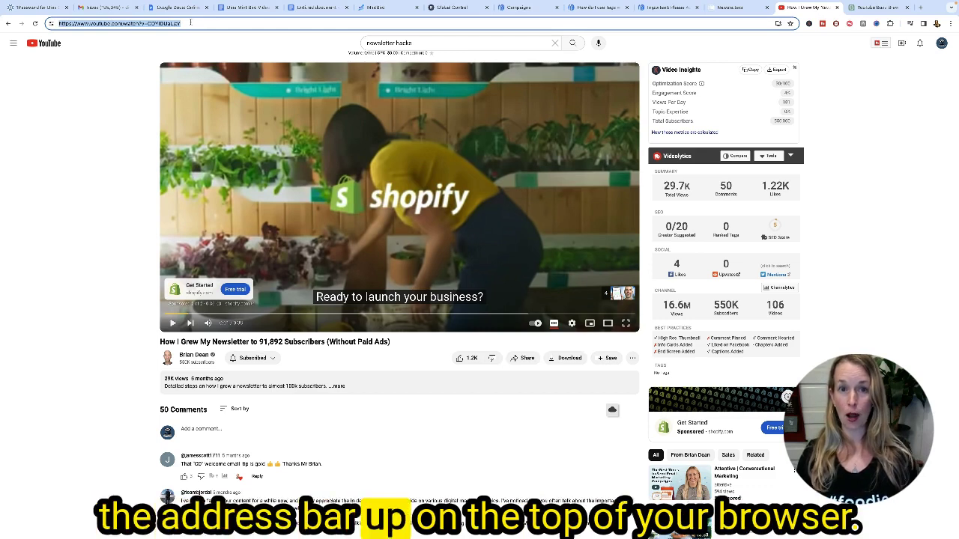
{"action": "left_click", "coordinate": [738, 8]}
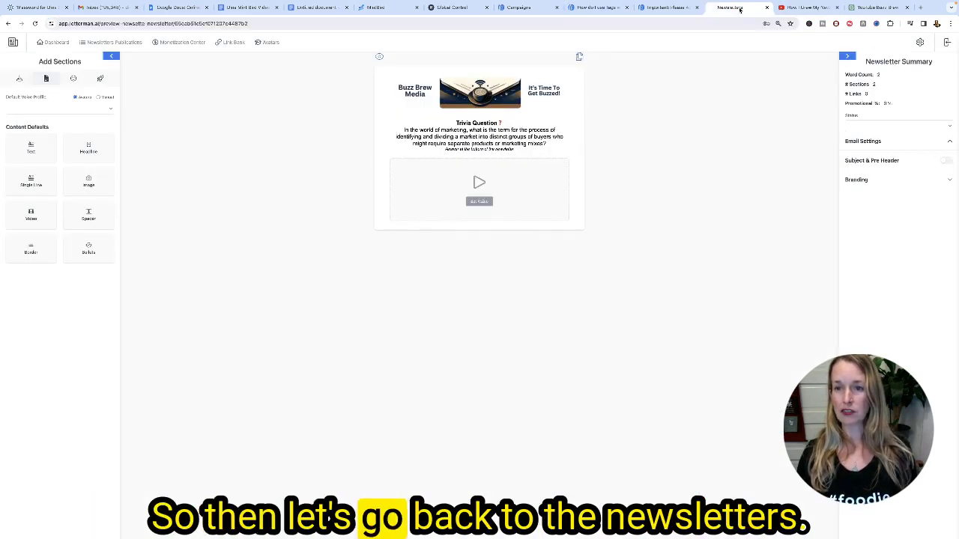
Step: Paste the YouTube link into the video section's URL field and update the section
{"action": "left_click", "coordinate": [479, 202]}
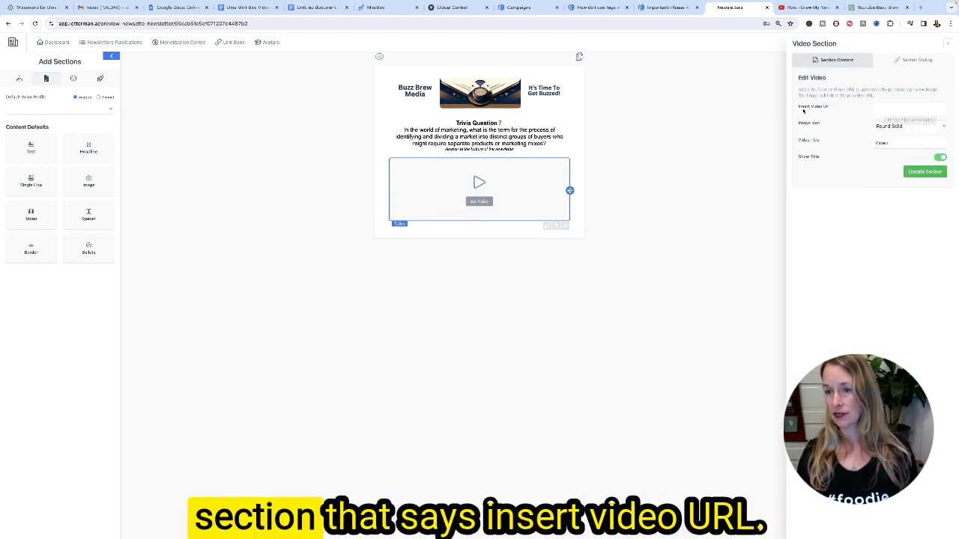
{"action": "left_click", "coordinate": [886, 109]}
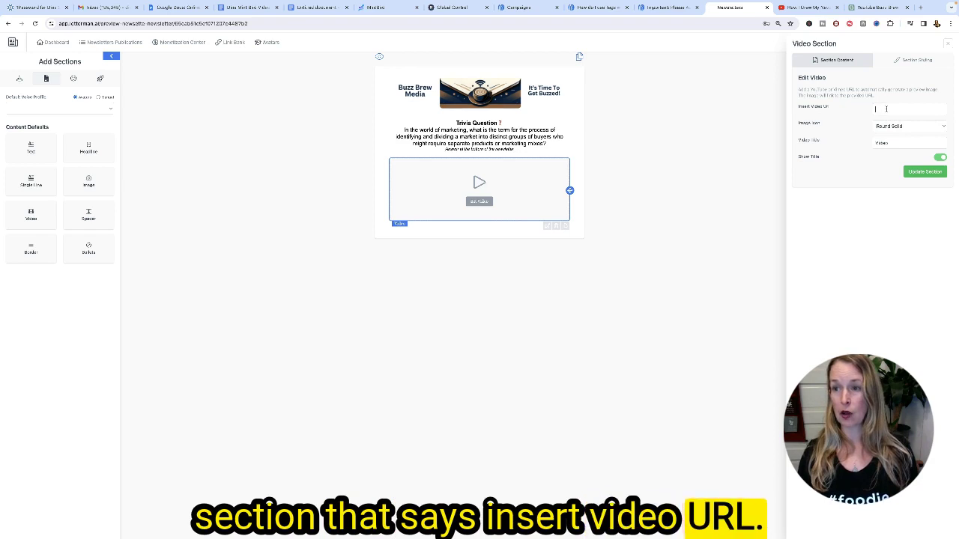
{"action": "key", "text": "ctrl+v"}
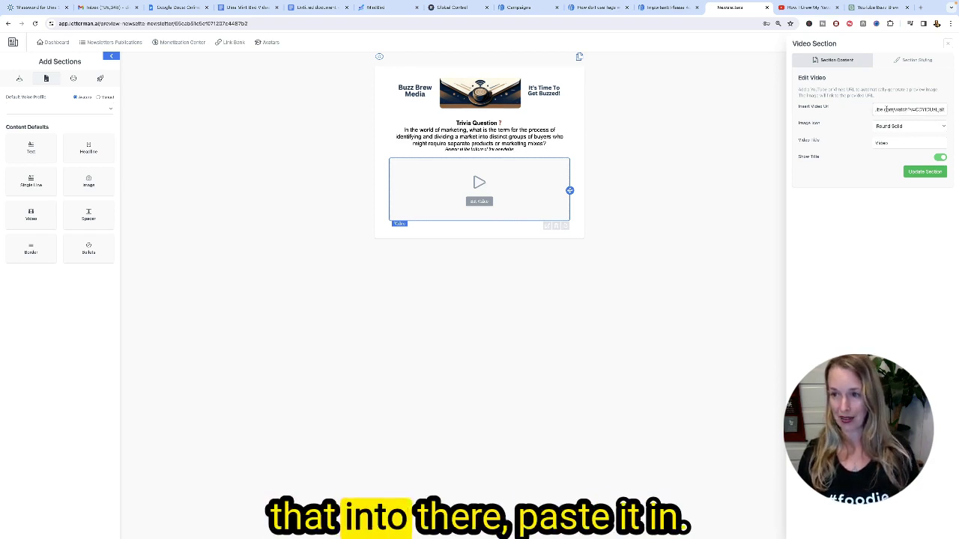
{"action": "left_click", "coordinate": [928, 172]}
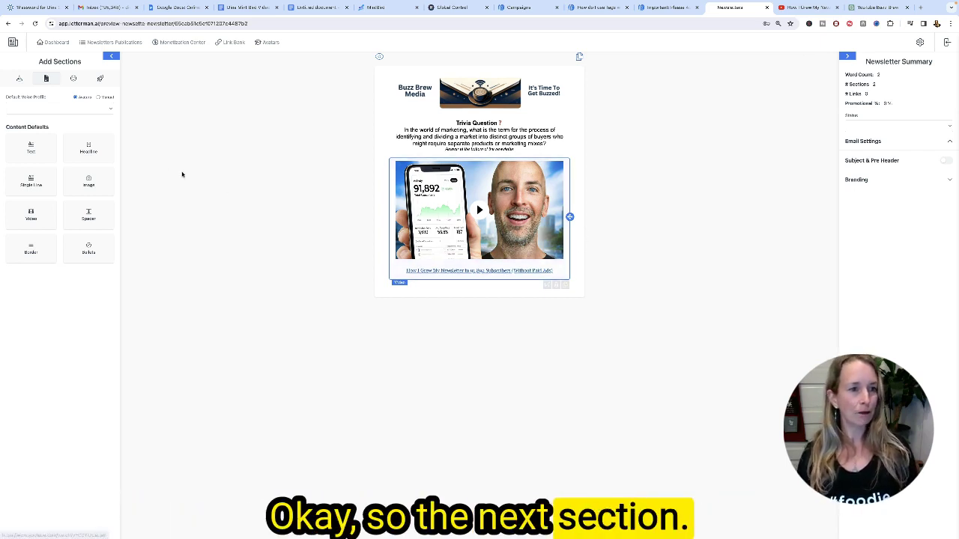
Step: Add Headline and Link Teaser sections under the video and copy the HubSpot article's URL
{"action": "left_click_drag", "start_coordinate": [88, 147], "coordinate": [477, 289]}
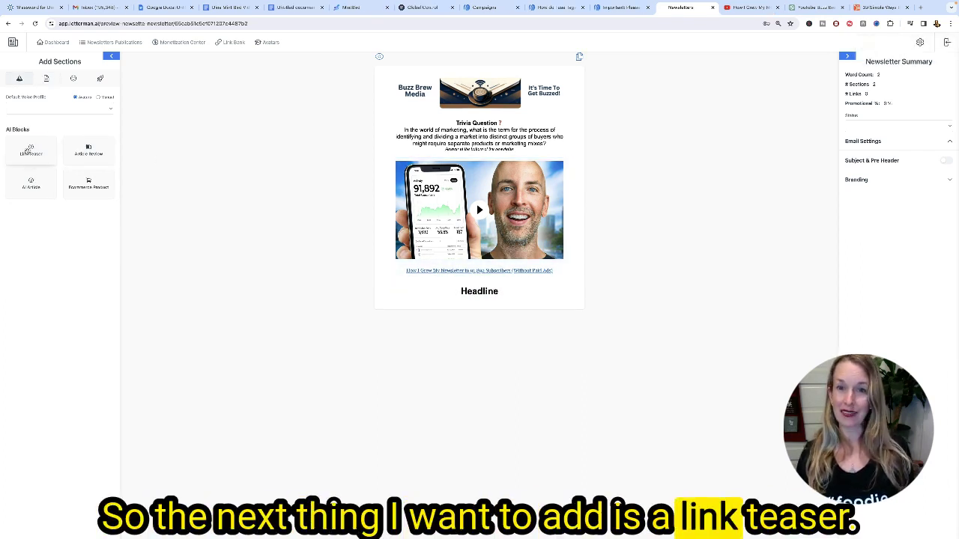
{"action": "left_click_drag", "start_coordinate": [30, 150], "coordinate": [480, 321]}
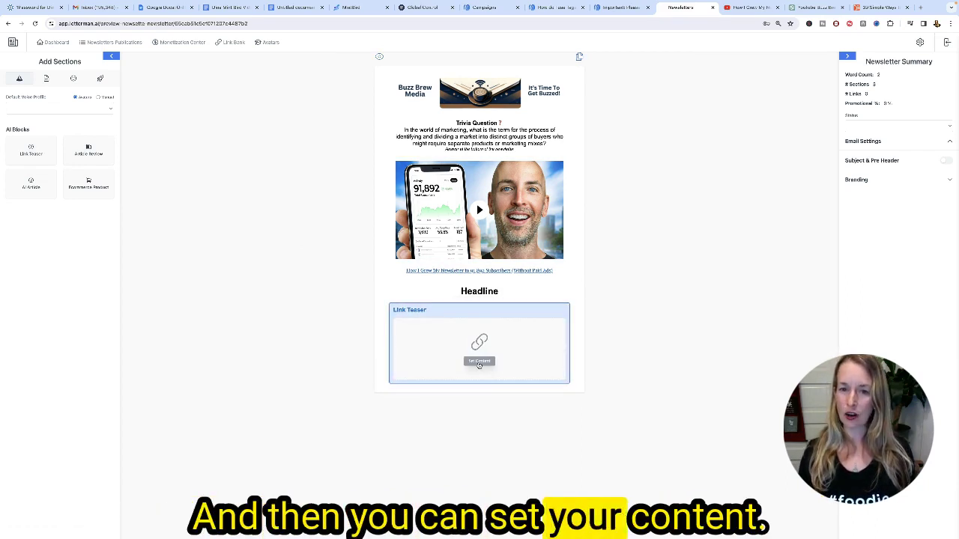
{"action": "left_click", "coordinate": [888, 9]}
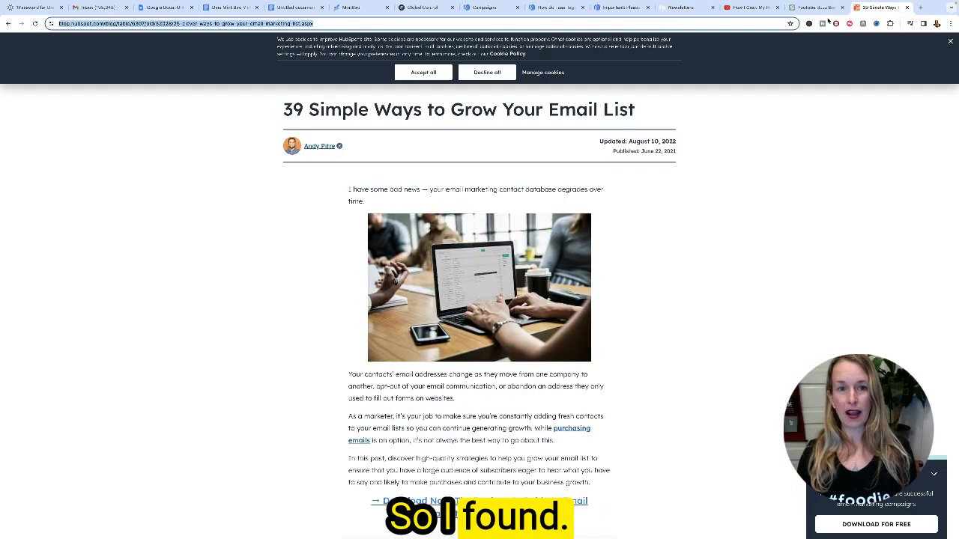
{"action": "double_click", "coordinate": [334, 23]}
{"action": "left_click_drag", "start_coordinate": [334, 24], "coordinate": [57, 23]}
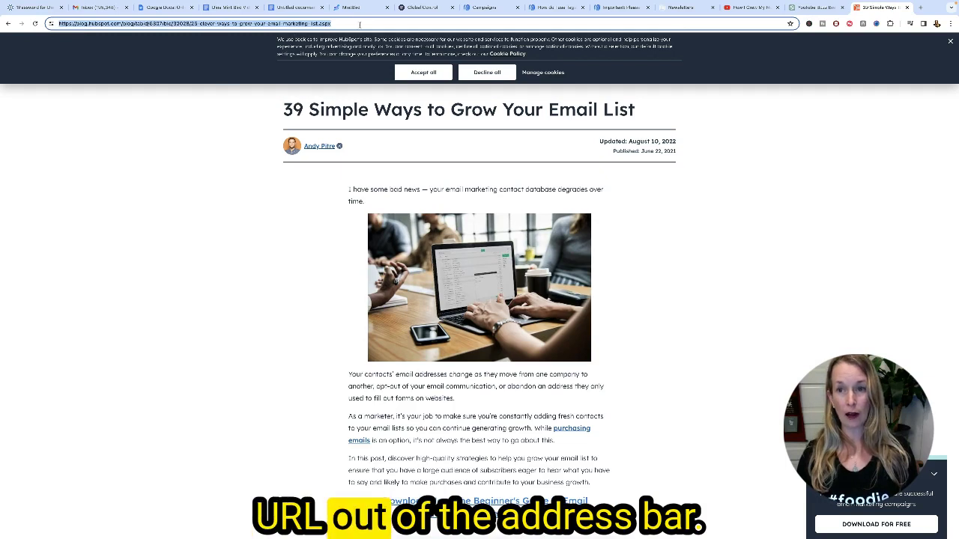
{"action": "left_click", "coordinate": [697, 7]}
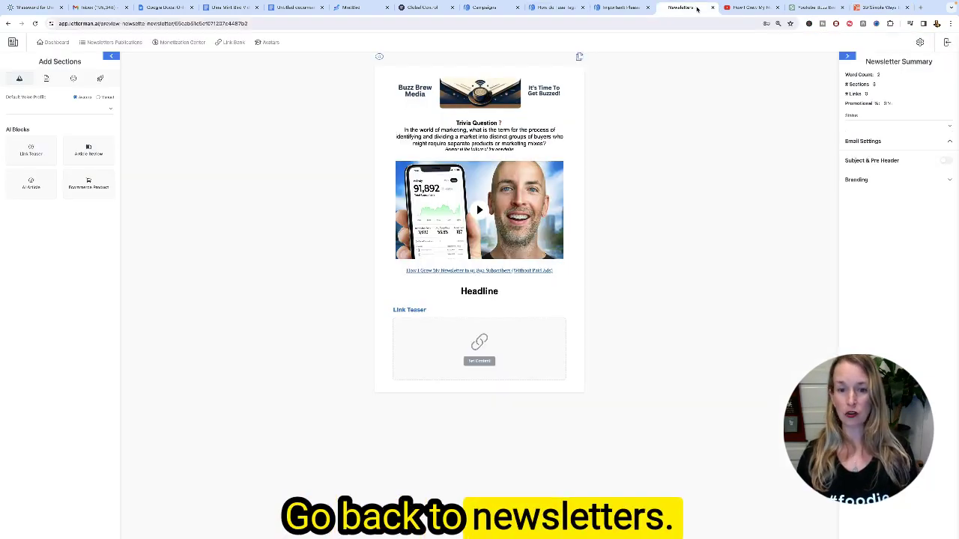
Step: Generate the Link Teaser's AI summary from the pasted email-list article URL
{"action": "left_click", "coordinate": [482, 362]}
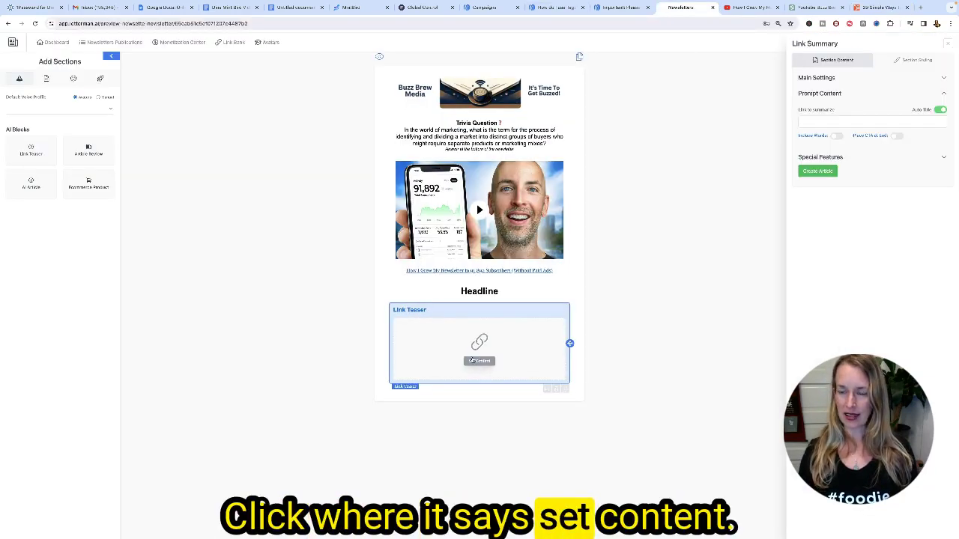
{"action": "left_click", "coordinate": [816, 123]}
{"action": "key", "text": "ctrl+v"}
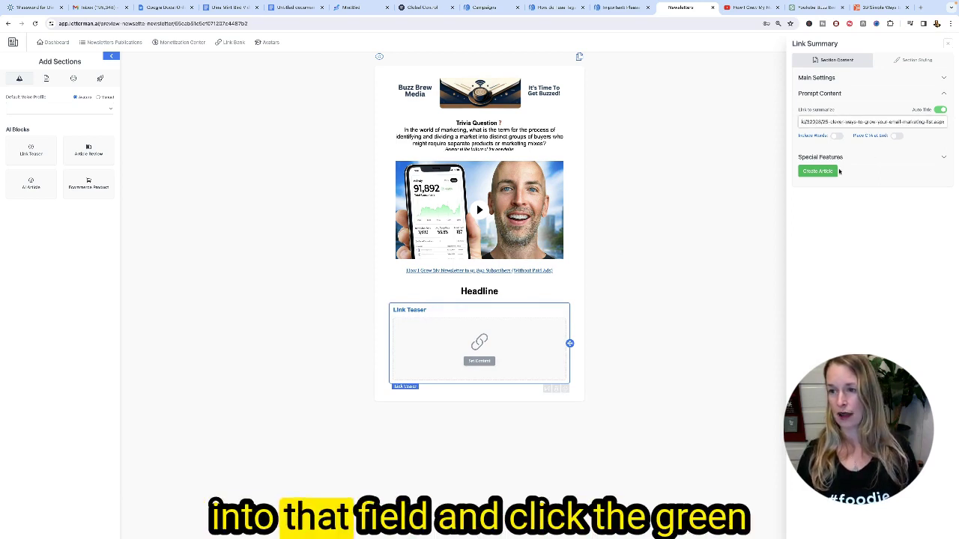
{"action": "left_click", "coordinate": [816, 171]}
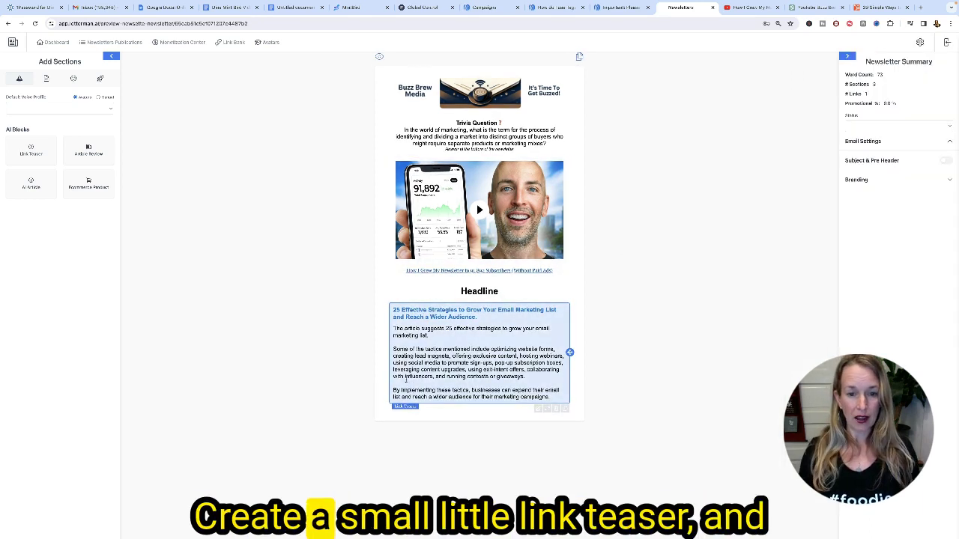
{"action": "left_click", "coordinate": [490, 337]}
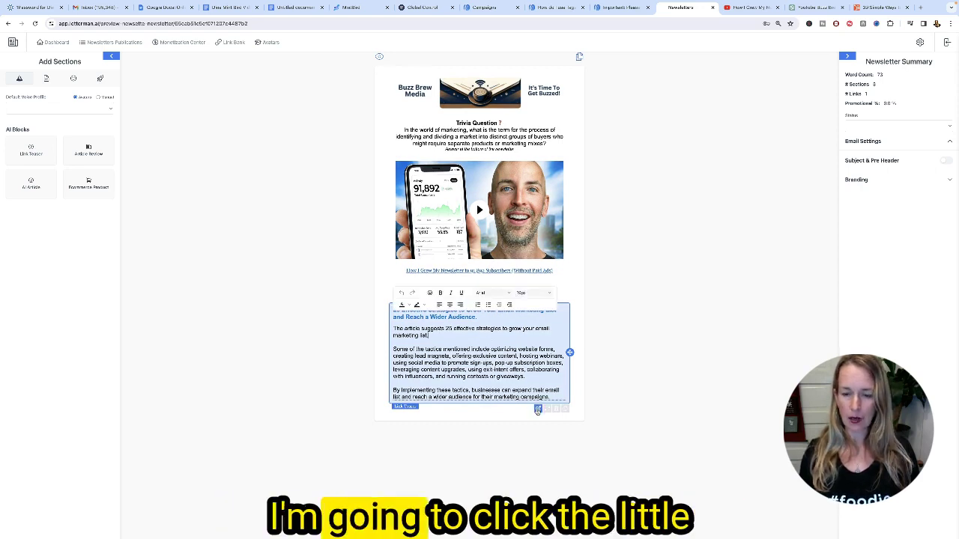
Step: Turn on Place CTA at End so the teaser ends with Read More..
{"action": "left_click", "coordinate": [538, 409]}
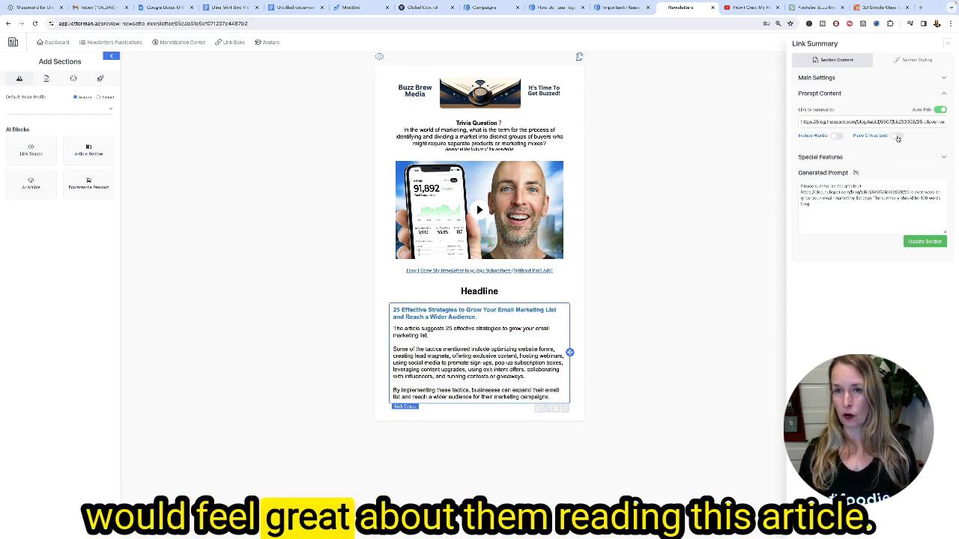
{"action": "left_click", "coordinate": [897, 138]}
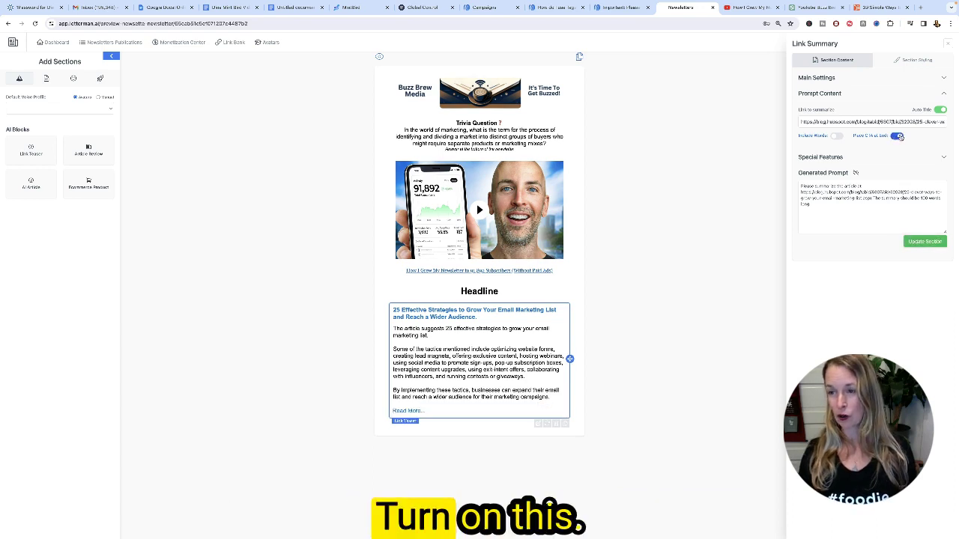
{"action": "left_click", "coordinate": [903, 136]}
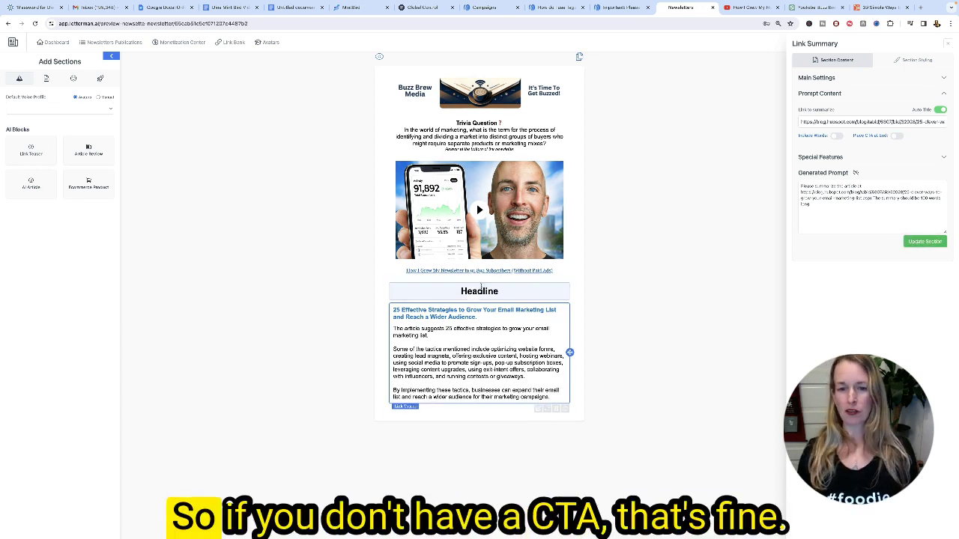
{"action": "left_click", "coordinate": [898, 137]}
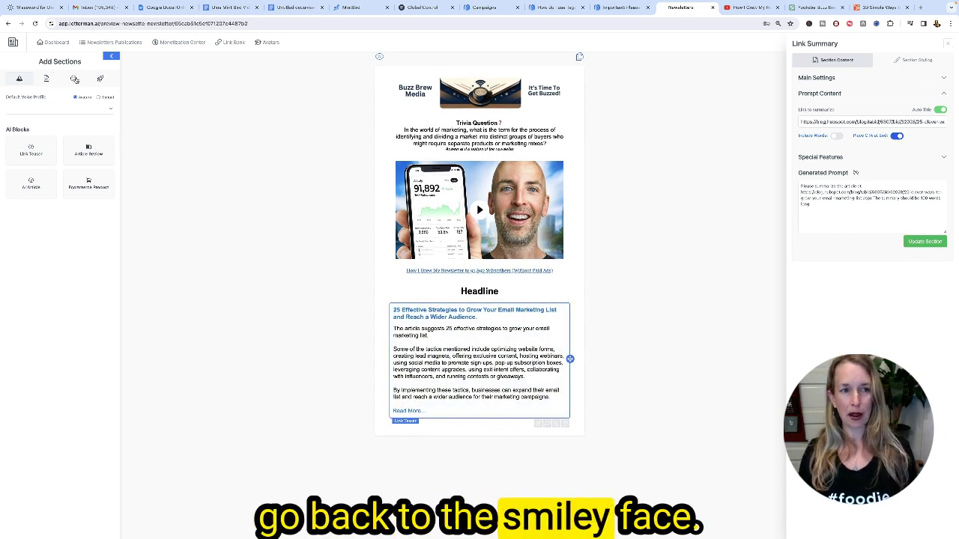
Step: Add a Joke Of The Day block below the teaser and move the Headline above it
{"action": "left_click", "coordinate": [74, 79]}
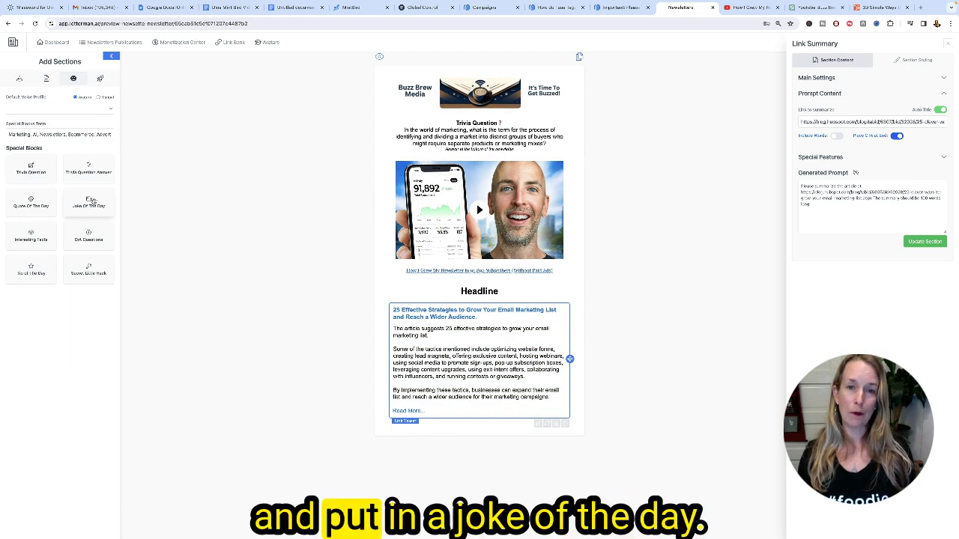
{"action": "left_click_drag", "start_coordinate": [90, 200], "coordinate": [481, 456]}
{"action": "left_click", "coordinate": [570, 294]}
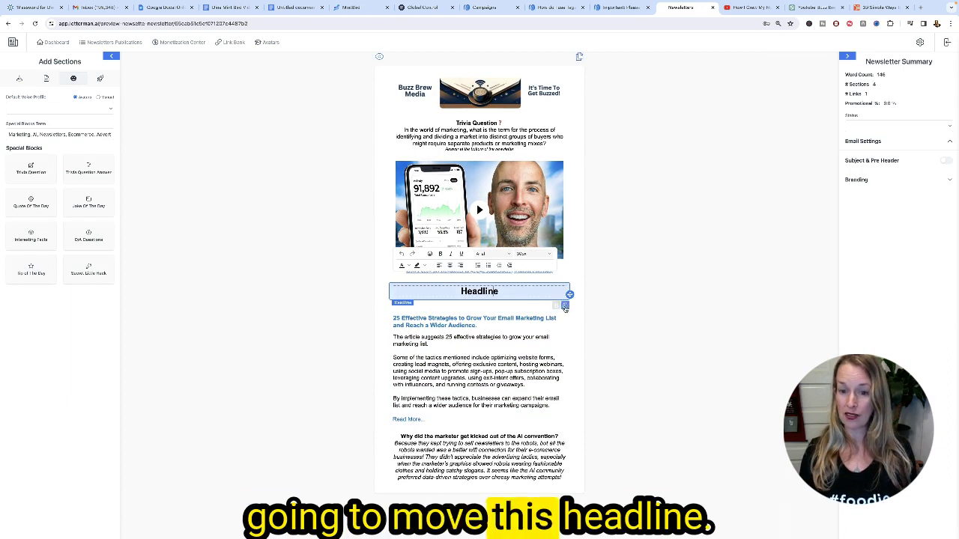
{"action": "left_click_drag", "start_coordinate": [570, 294], "coordinate": [567, 410]}
Step: Retitle the headline as 'Joke Of The Day'
{"action": "left_click", "coordinate": [482, 412]}
{"action": "double_click", "coordinate": [483, 412]}
{"action": "type", "text": "Joke Of The Day"}
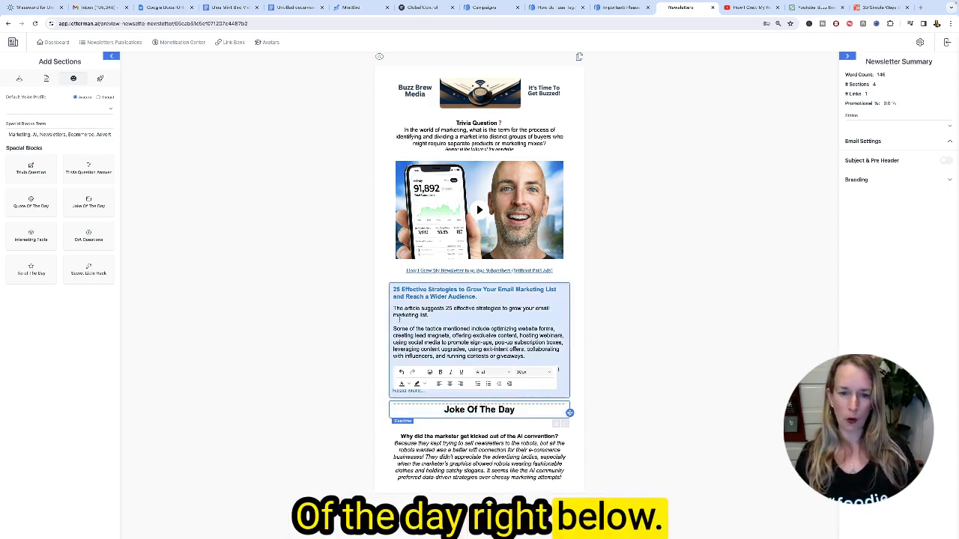
{"action": "left_click", "coordinate": [479, 450]}
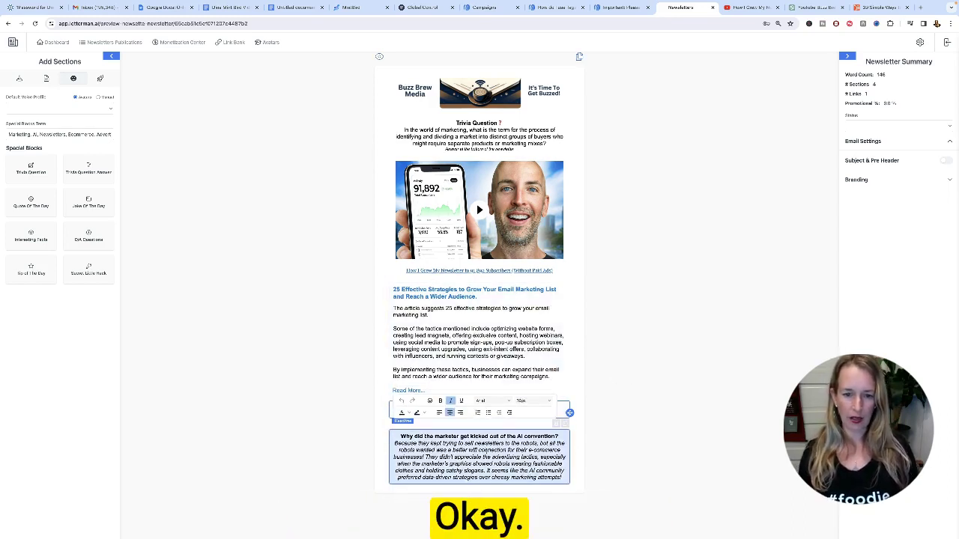